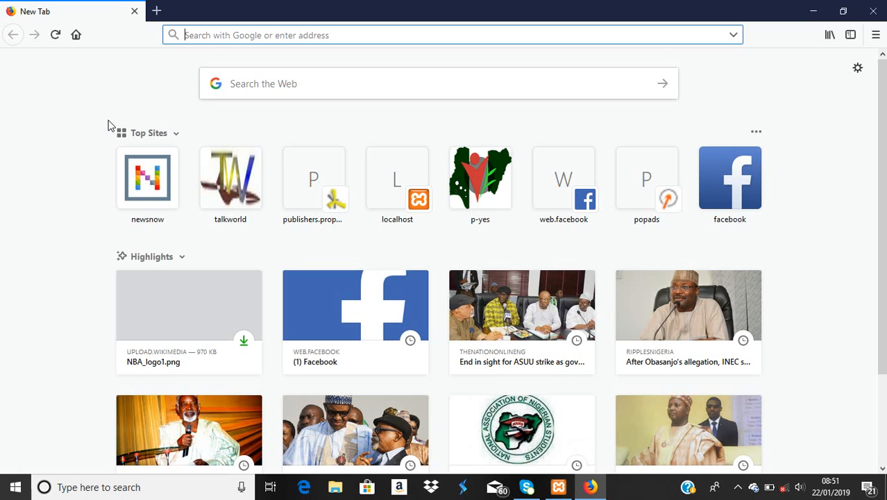
Open the TechStudy site's WordPress admin login page on localhost and log in with the prefilled credentials.
{"action": "type", "text": "local"}
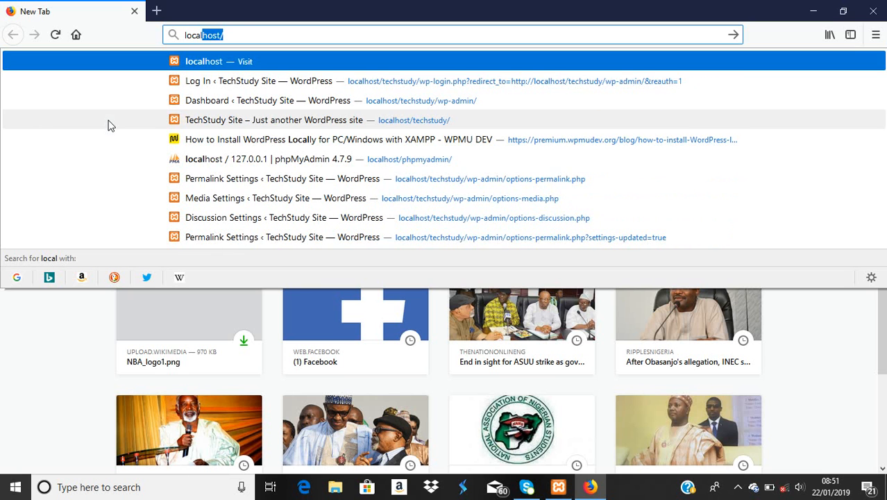
{"action": "type", "text": "host/tec"}
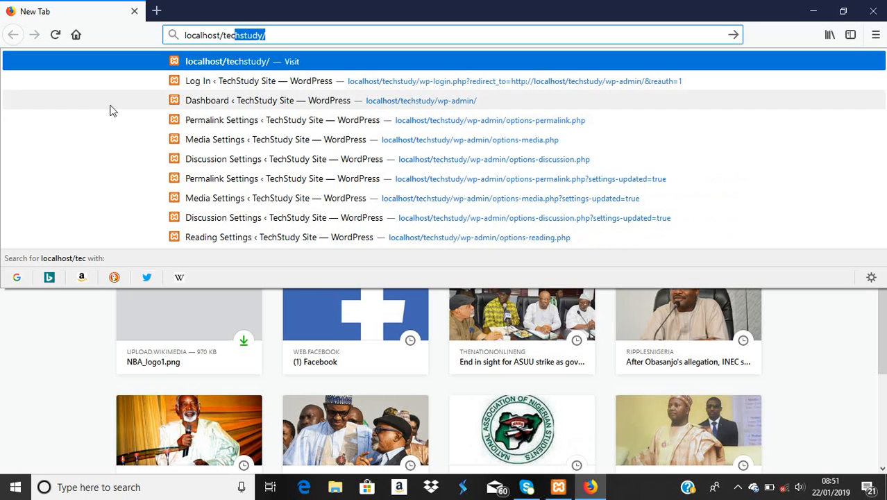
{"action": "left_click", "coordinate": [224, 86]}
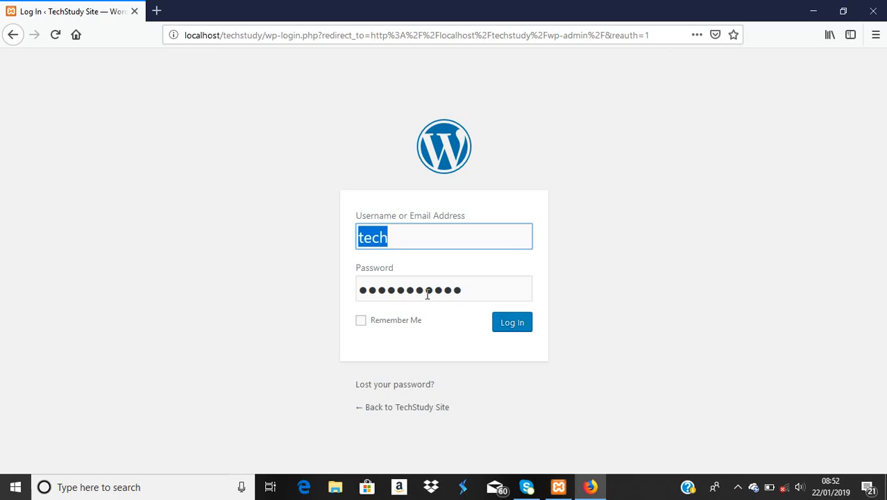
{"action": "left_click", "coordinate": [514, 329]}
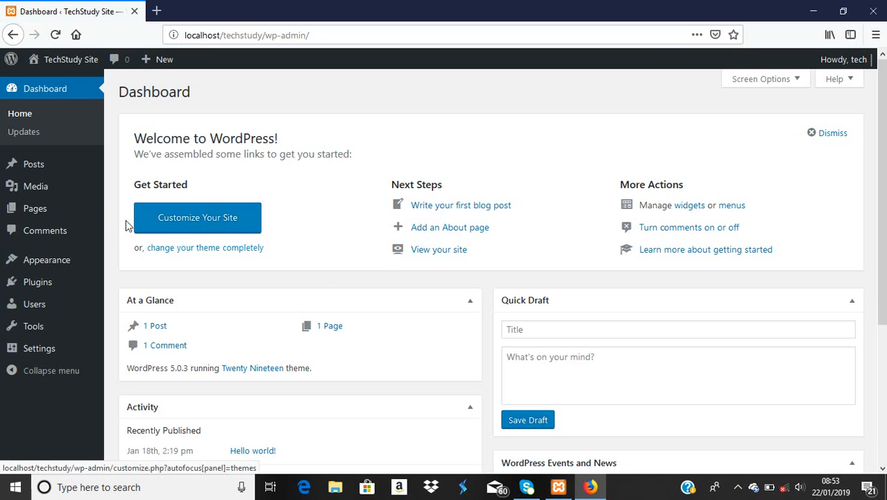
Start a new blank post and dismiss the editor's welcome tip.
{"action": "mouse_move", "coordinate": [59, 174]}
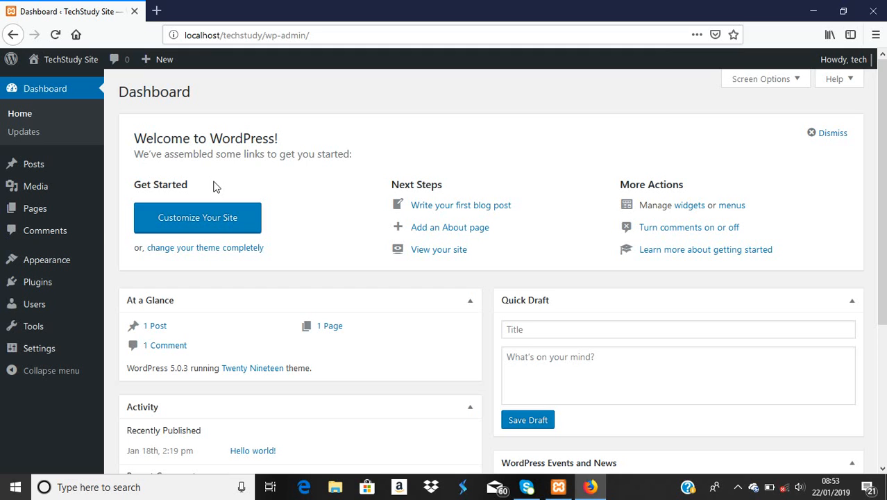
{"action": "mouse_move", "coordinate": [16, 170]}
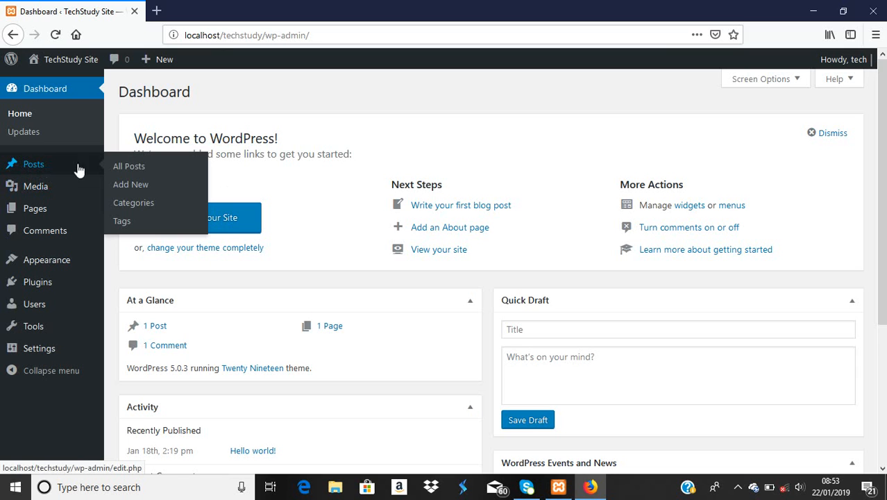
{"action": "left_click", "coordinate": [131, 189]}
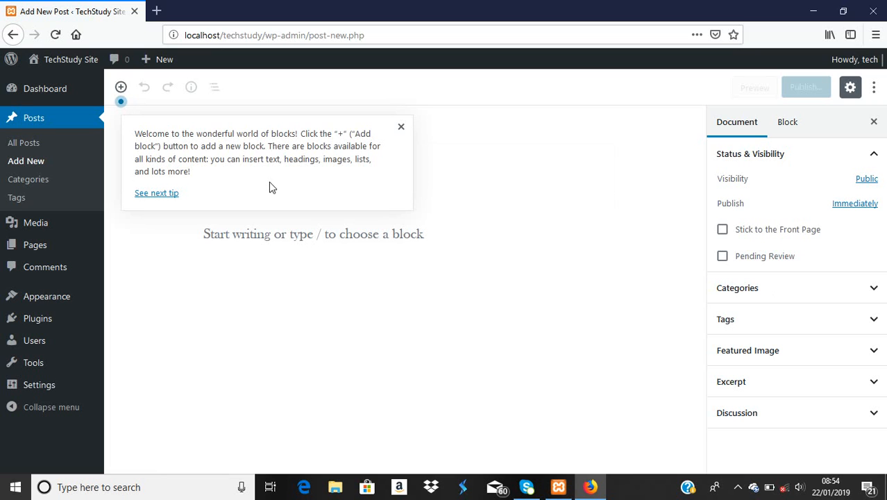
{"action": "left_click", "coordinate": [400, 132]}
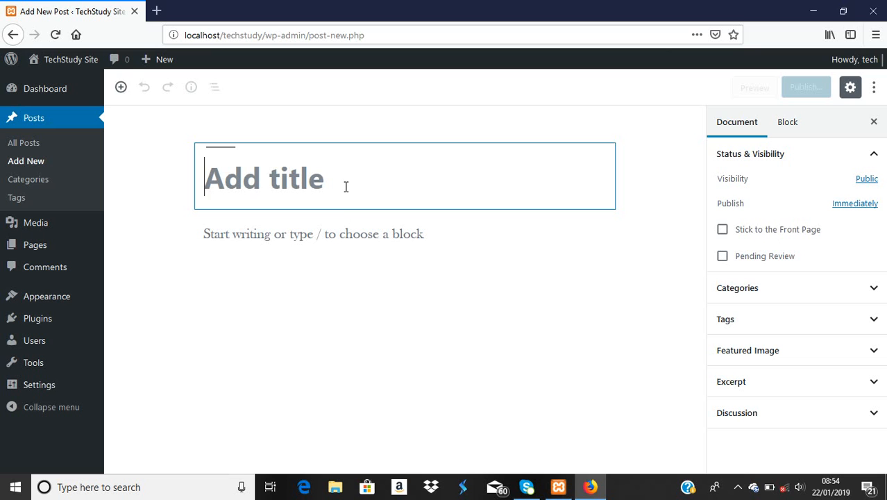
Title the new post "Hello World".
{"action": "left_click", "coordinate": [342, 239]}
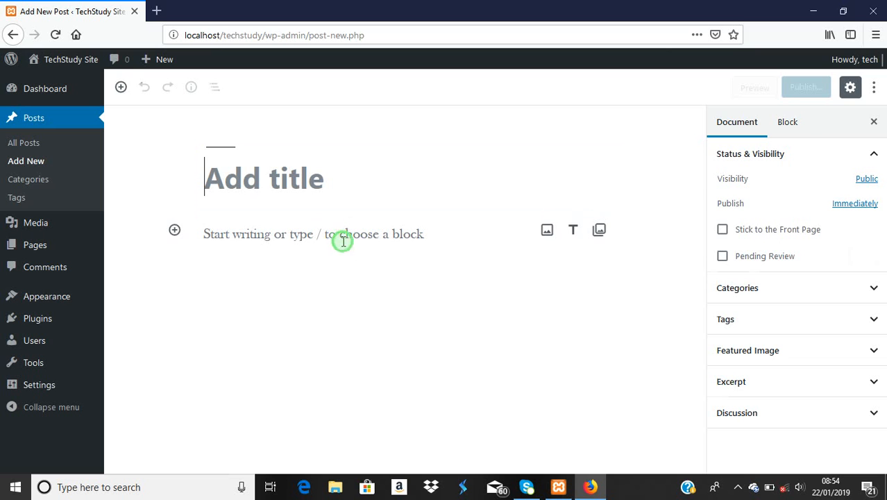
{"action": "left_click", "coordinate": [167, 281]}
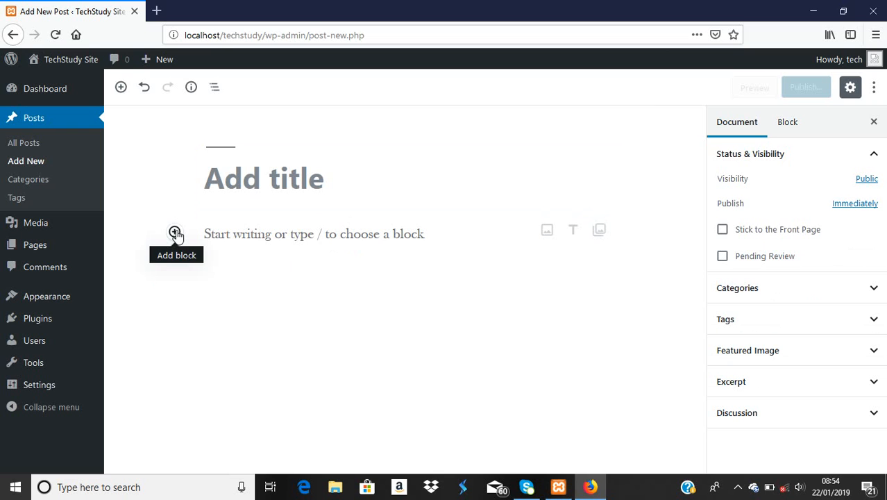
{"action": "mouse_move", "coordinate": [285, 204]}
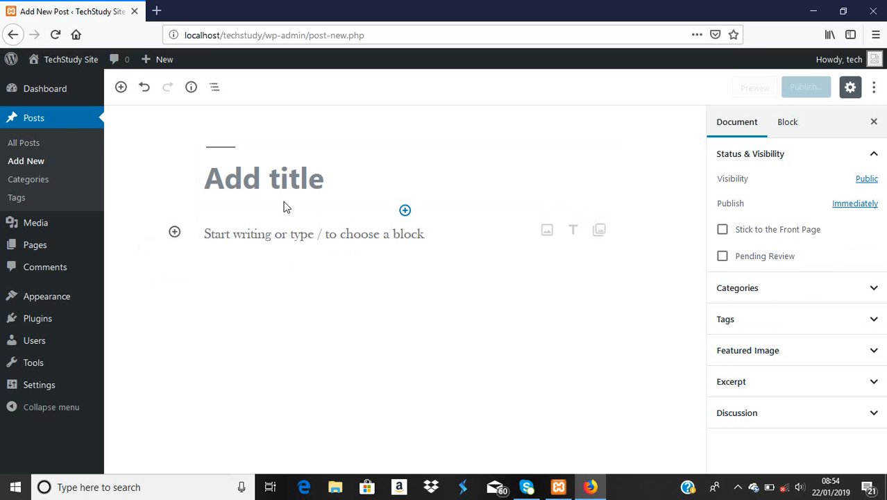
{"action": "left_click", "coordinate": [299, 186]}
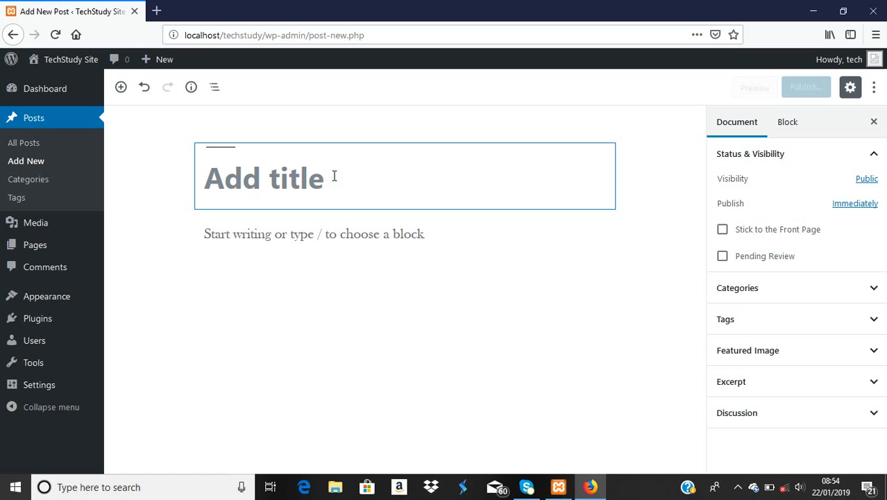
{"action": "type", "text": "Hello World"}
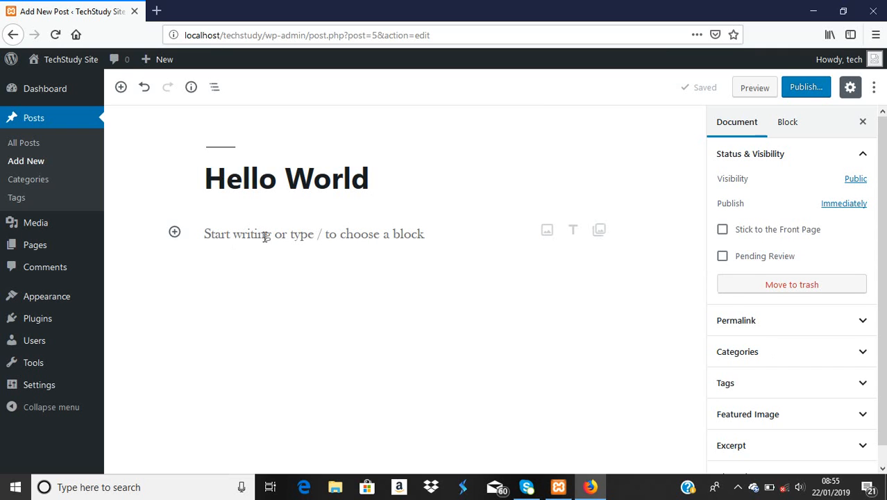
Write the post body as two paragraphs: "i just wanna say hello.............." and "can we meet".
{"action": "left_click", "coordinate": [265, 237]}
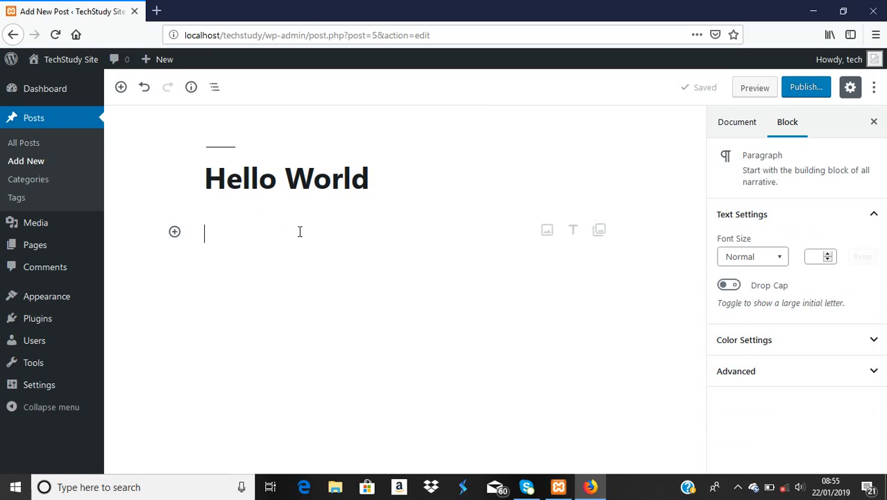
{"action": "type", "text": "i just wanna say hello"}
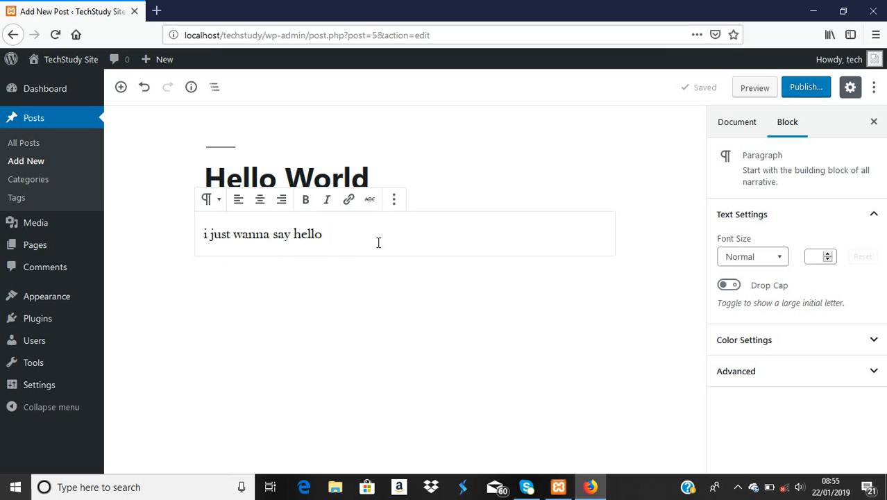
{"action": "key", "text": "Return"}
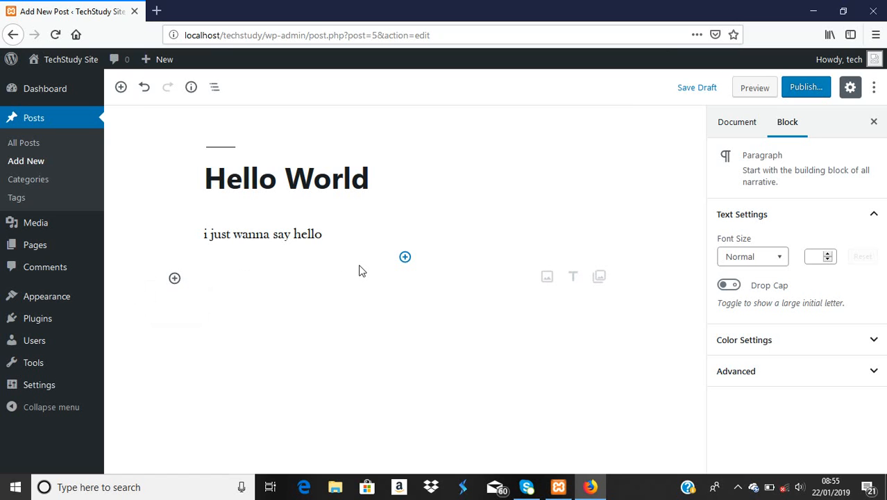
{"action": "type", "text": "can we meet"}
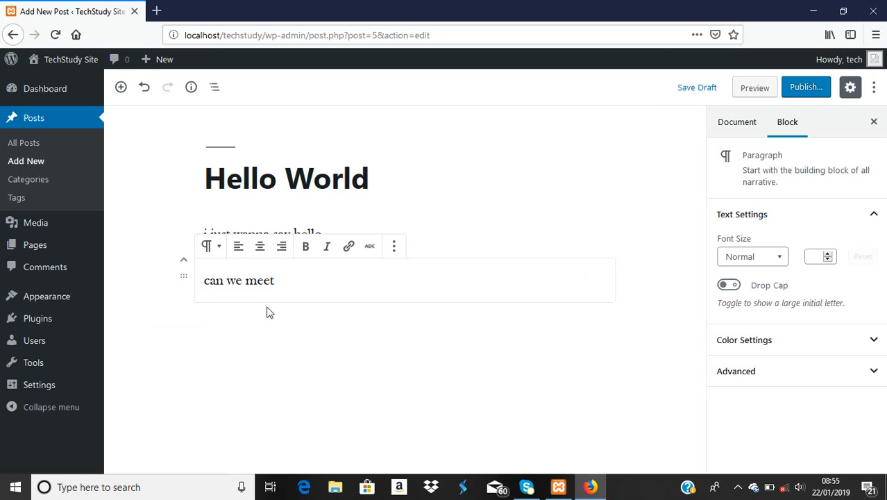
{"action": "left_click", "coordinate": [346, 228]}
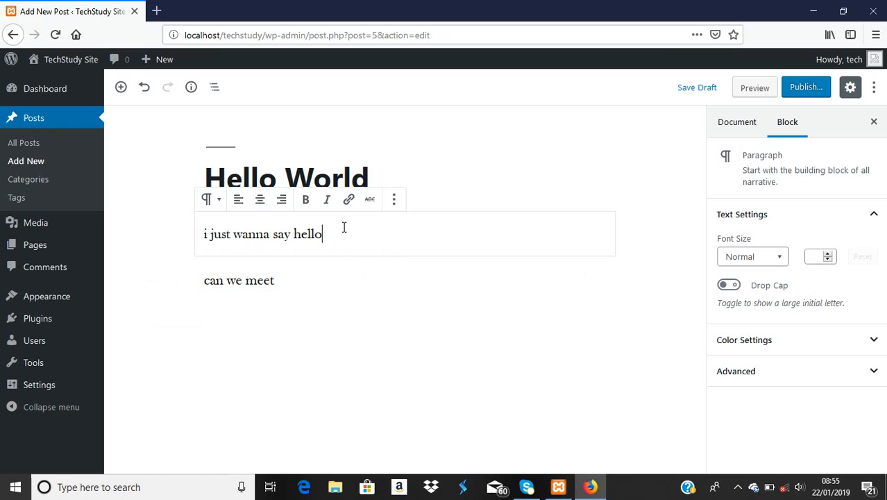
{"action": "type", "text": ".............."}
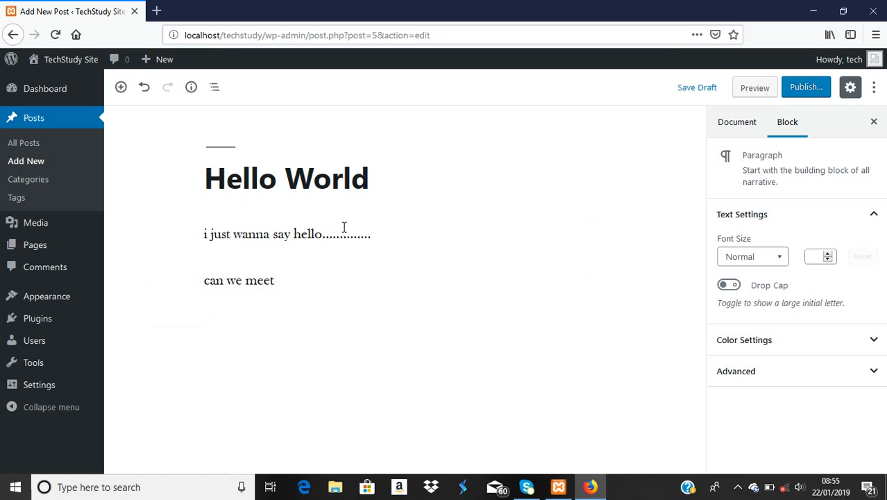
{"action": "left_click", "coordinate": [341, 278]}
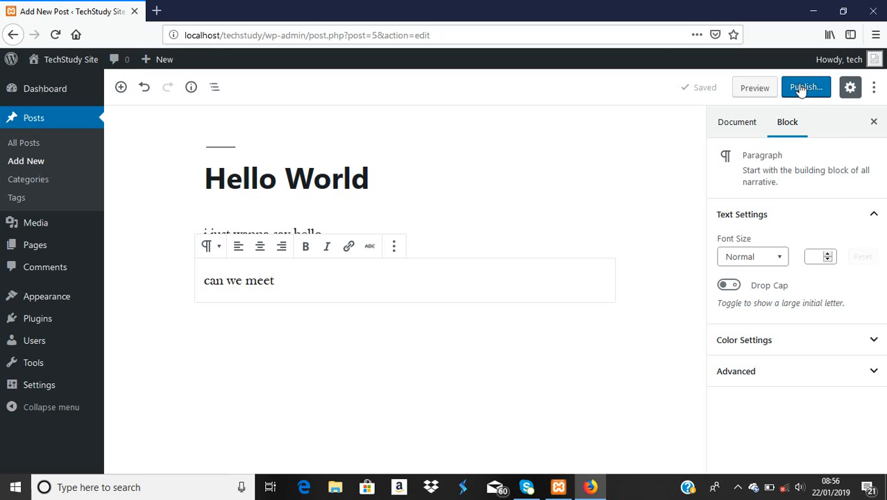
Preview the draft post on the site, look over its title and text, and close the preview.
{"action": "left_click", "coordinate": [754, 88]}
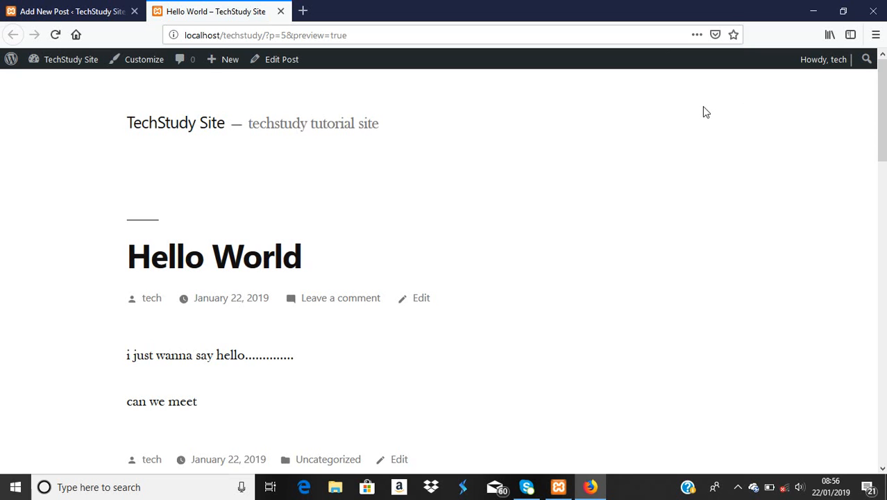
{"action": "scroll", "coordinate": [704, 111], "scroll_direction": "down", "scroll_amount": 2}
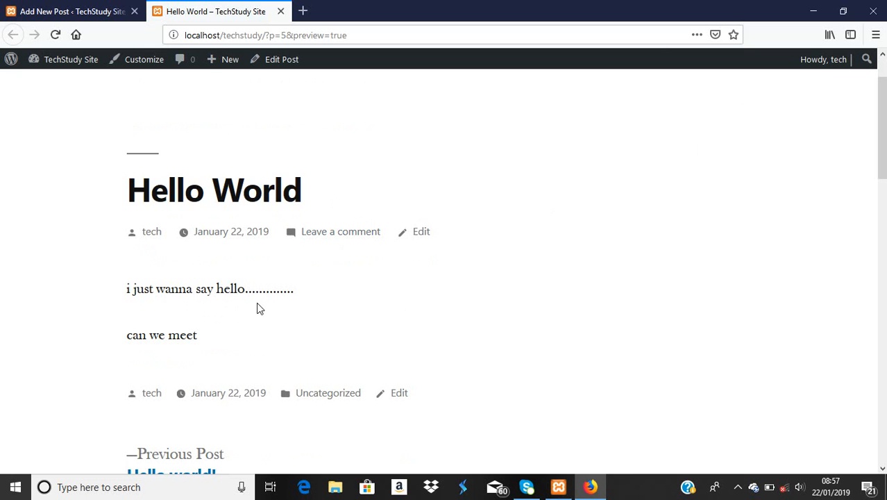
{"action": "scroll", "coordinate": [287, 278], "scroll_direction": "up", "scroll_amount": 1}
{"action": "scroll", "coordinate": [285, 277], "scroll_direction": "up", "scroll_amount": 1}
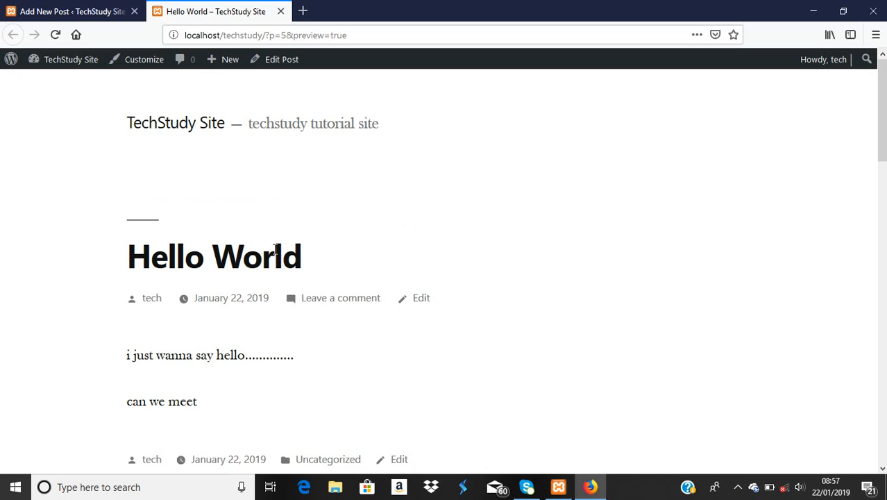
{"action": "left_click", "coordinate": [280, 11]}
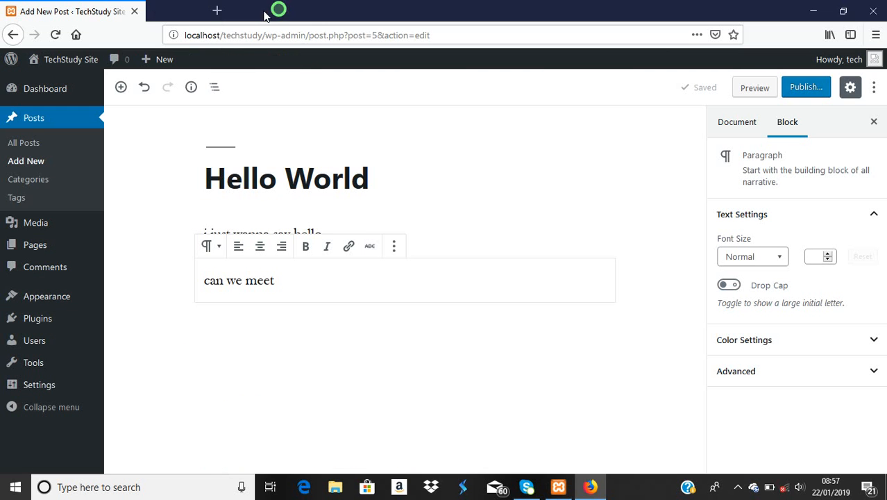
Publish the "Hello World" post with public visibility and immediate publishing.
{"action": "left_click", "coordinate": [800, 89]}
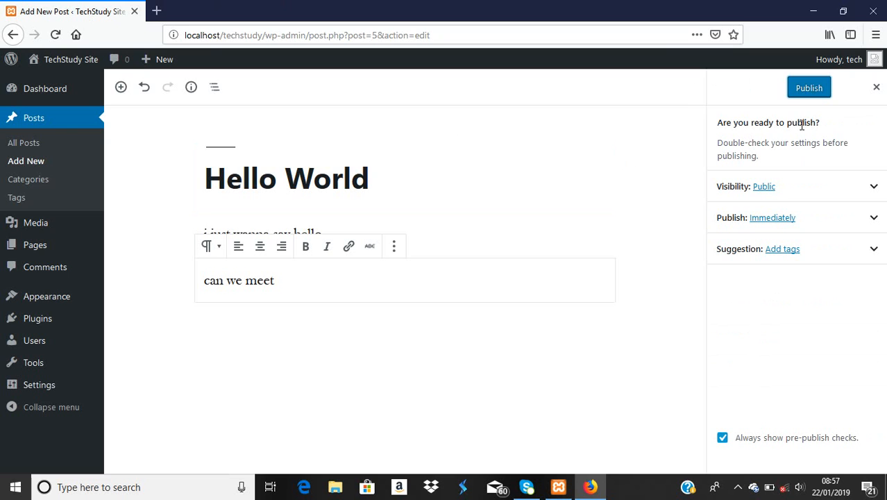
{"action": "left_click", "coordinate": [808, 89]}
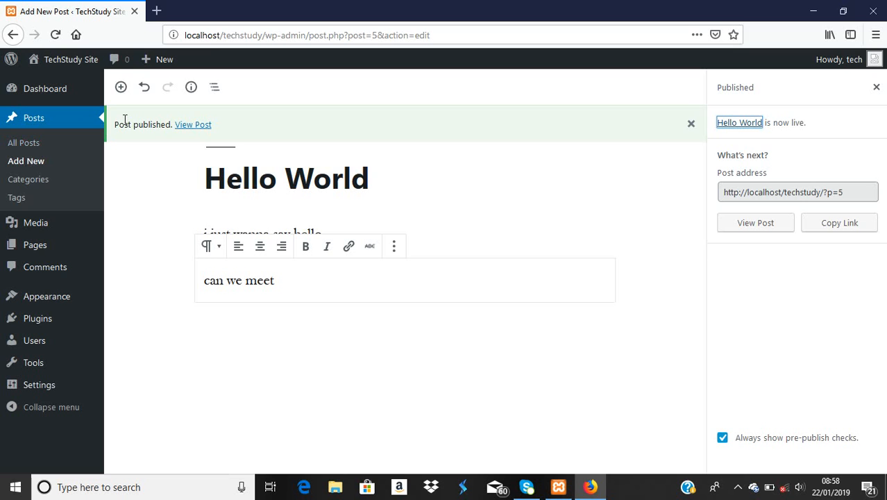
Go to the list of all posts and open the newly published "Hello World" post for editing.
{"action": "left_click", "coordinate": [28, 149]}
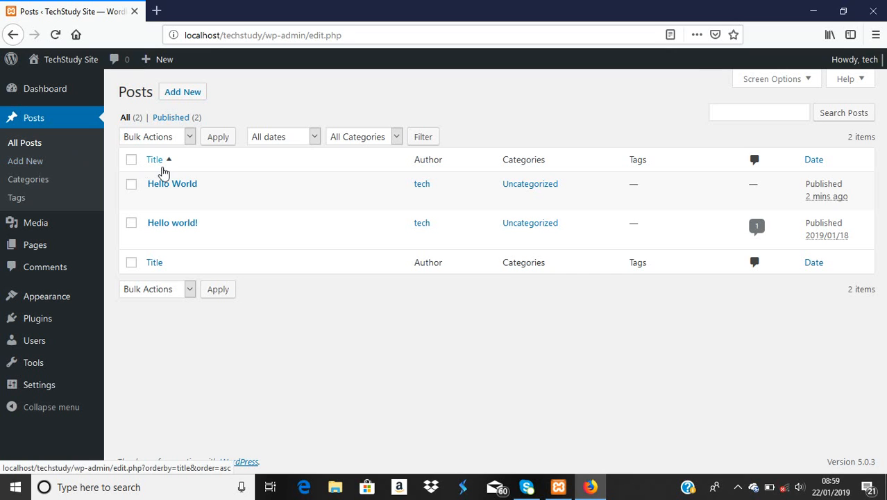
{"action": "mouse_move", "coordinate": [184, 198]}
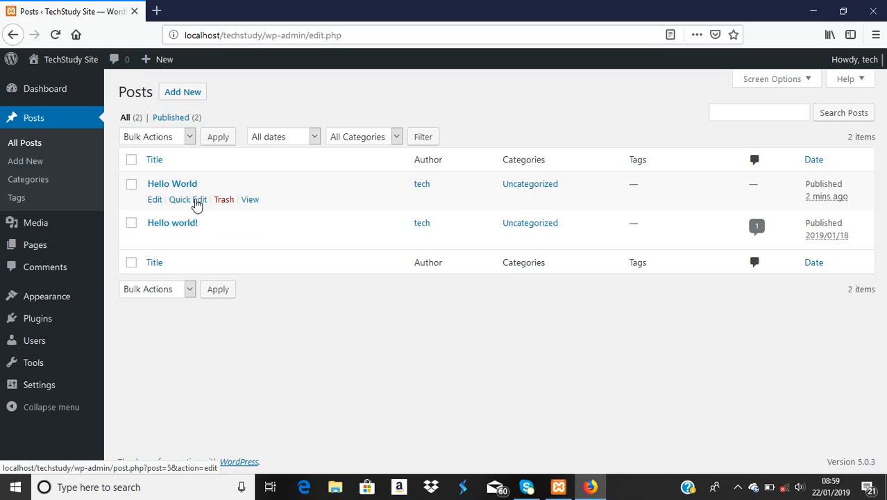
{"action": "mouse_move", "coordinate": [187, 229]}
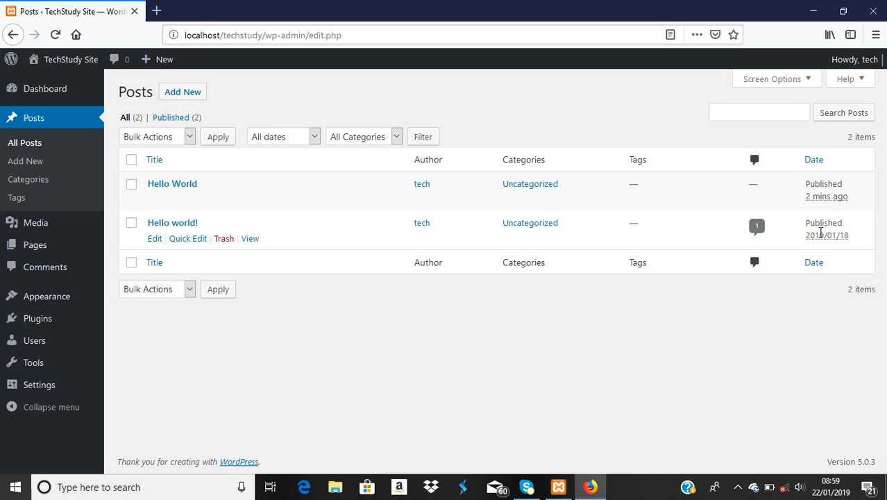
{"action": "mouse_move", "coordinate": [829, 233]}
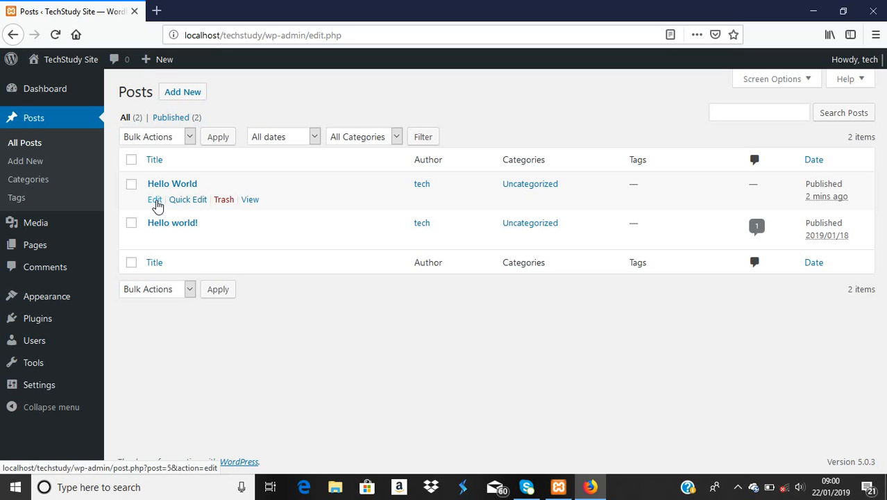
{"action": "left_click", "coordinate": [155, 200]}
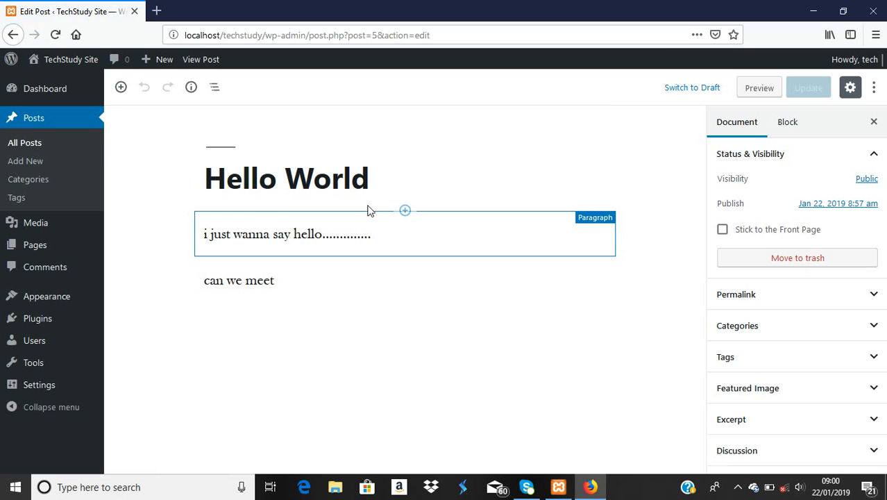
Change the post's title to "Hello People".
{"action": "left_click", "coordinate": [377, 186]}
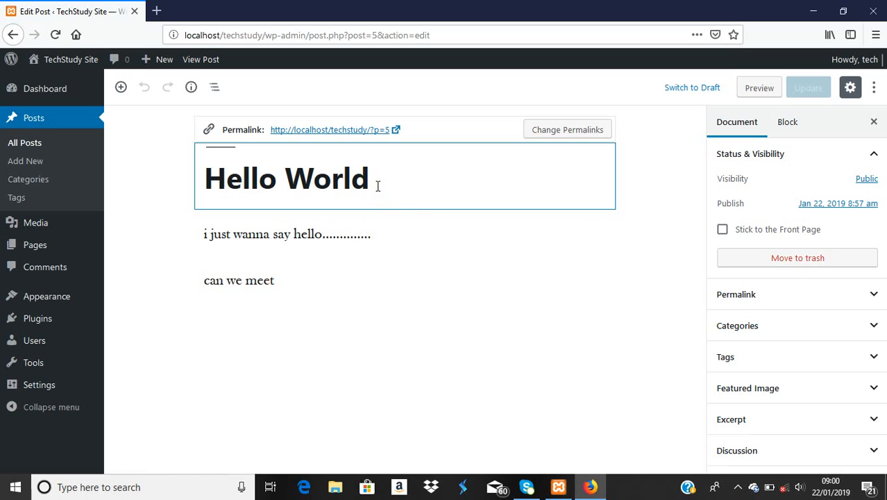
{"action": "key", "text": "BackSpace"}
{"action": "key", "text": "BackSpace"}
{"action": "key", "text": "BackSpace"}
{"action": "key", "text": "BackSpace"}
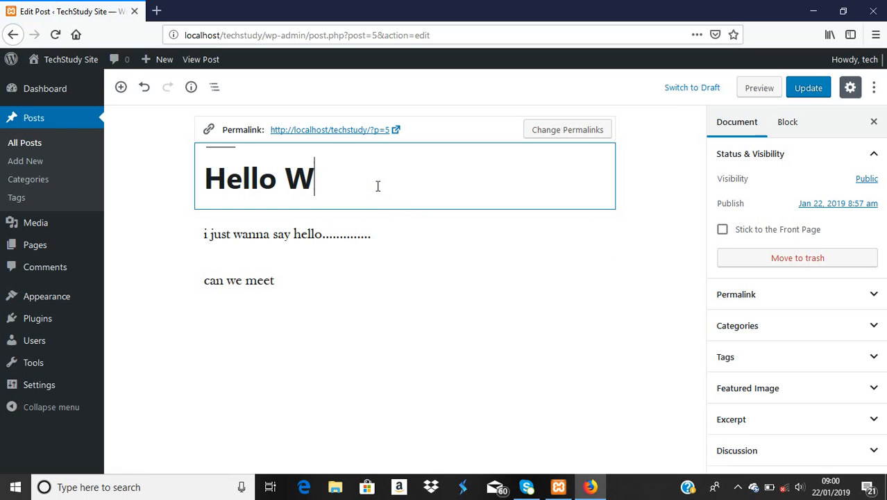
{"action": "key", "text": "BackSpace"}
{"action": "type", "text": "Peaop"}
{"action": "key", "text": "BackSpace"}
{"action": "key", "text": "BackSpace"}
{"action": "key", "text": "BackSpace"}
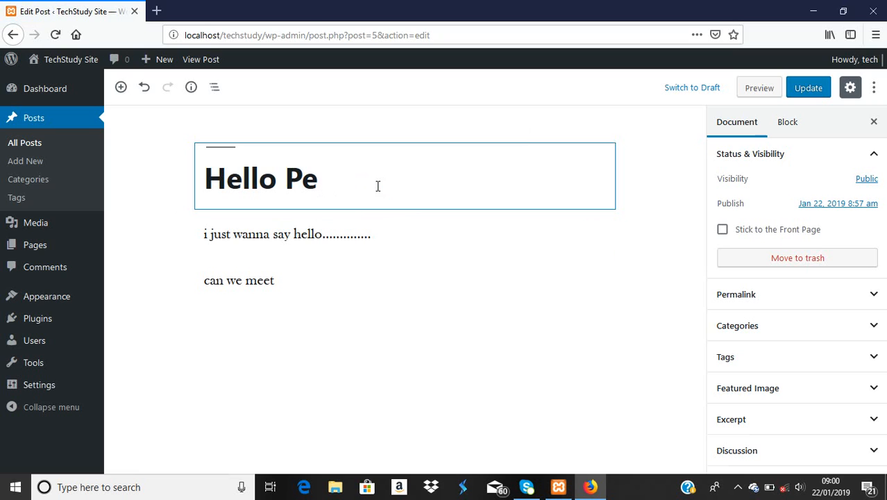
{"action": "type", "text": "opel"}
{"action": "key", "text": "BackSpace"}
{"action": "key", "text": "BackSpace"}
{"action": "type", "text": "le"}
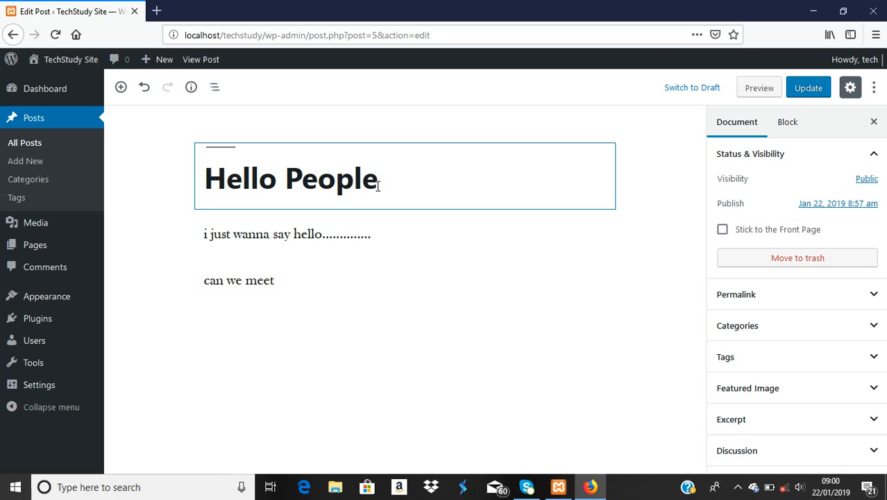
Add a new paragraph below "can we meet" reading "If you don't mind, I'd like to be your friend".
{"action": "left_click", "coordinate": [320, 287]}
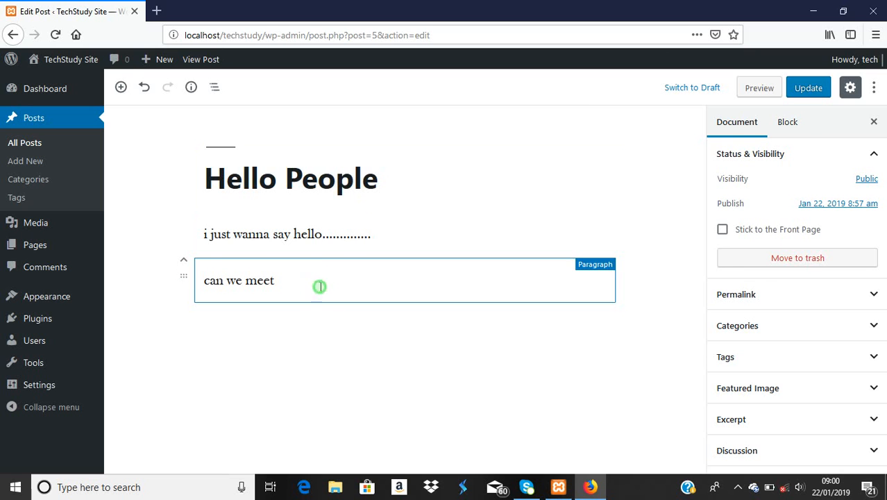
{"action": "left_click", "coordinate": [321, 282]}
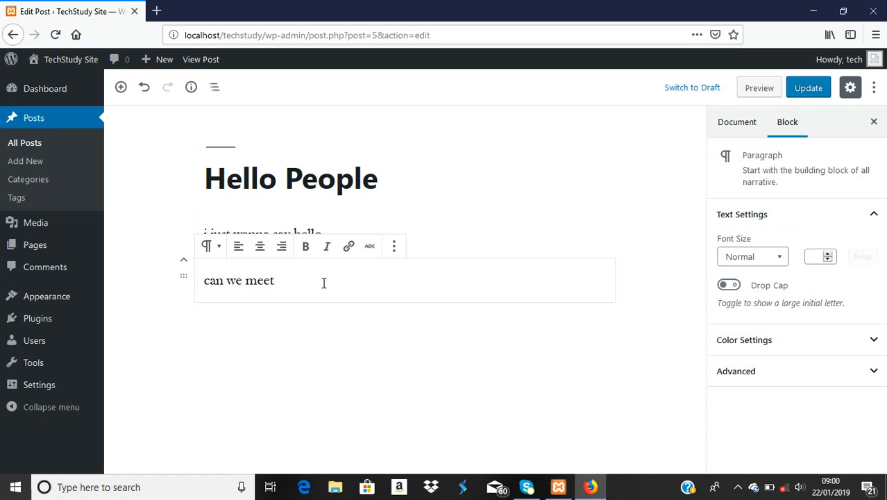
{"action": "key", "text": "Return"}
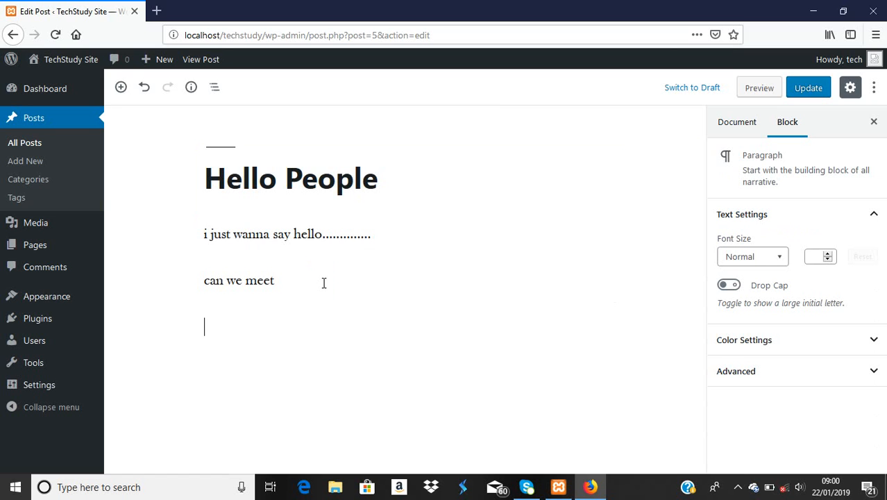
{"action": "type", "text": "If you don't mindn"}
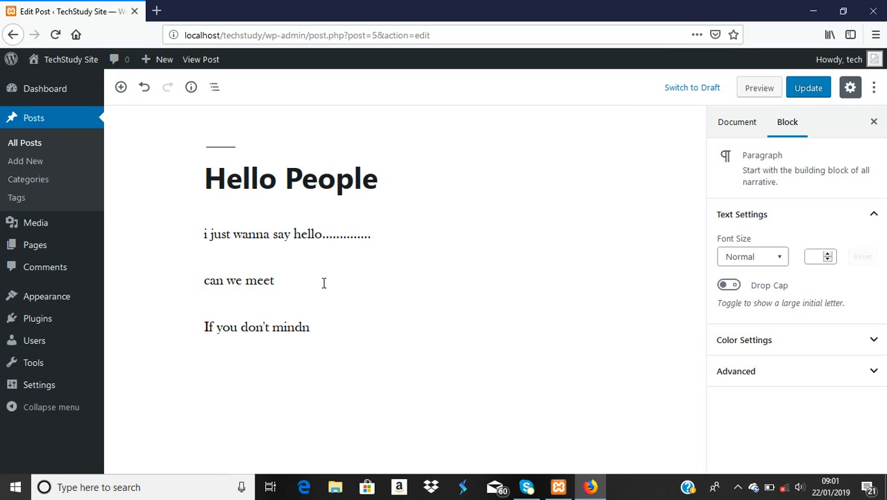
{"action": "key", "text": "BackSpace"}
{"action": "type", "text": ", I'd like to be your f"}
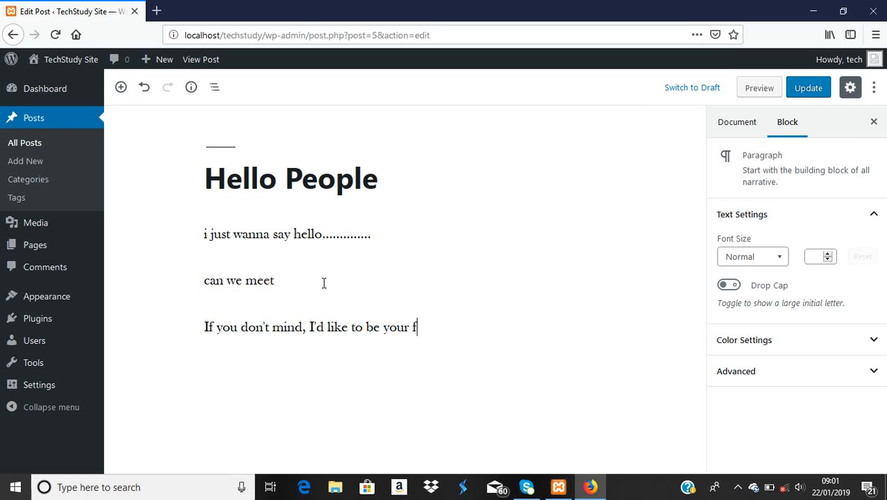
{"action": "type", "text": "friend"}
{"action": "key", "text": "Left"}
{"action": "key", "text": "Left"}
{"action": "key", "text": "Left"}
{"action": "key", "text": "Left"}
{"action": "key", "text": "Left"}
{"action": "key", "text": "BackSpace"}
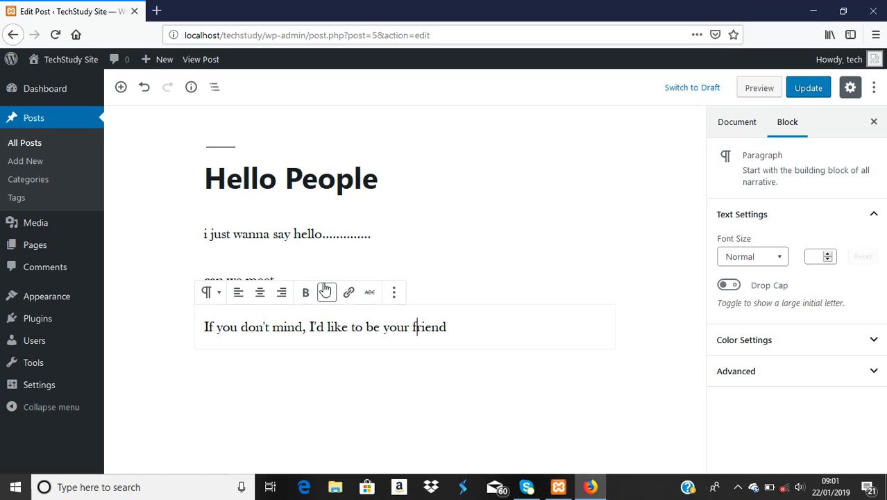
Append "!!!" to the title "Hello People" and update the published post.
{"action": "left_click", "coordinate": [397, 181]}
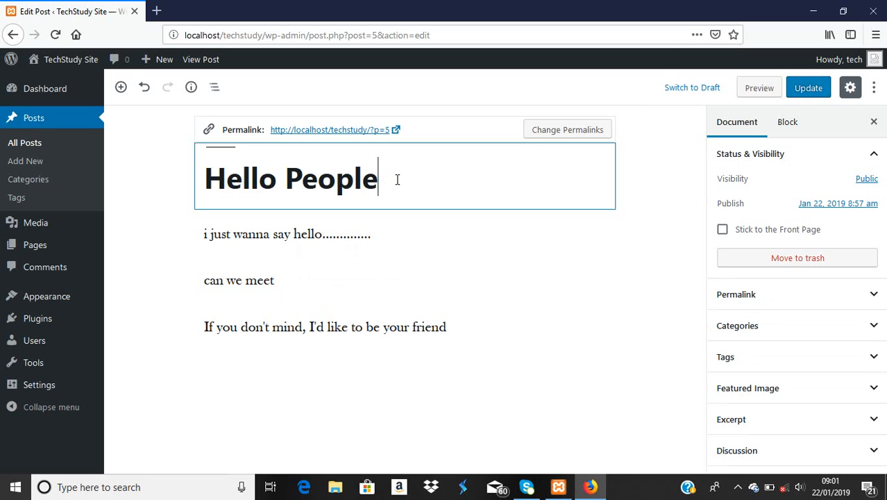
{"action": "type", "text": "!!!"}
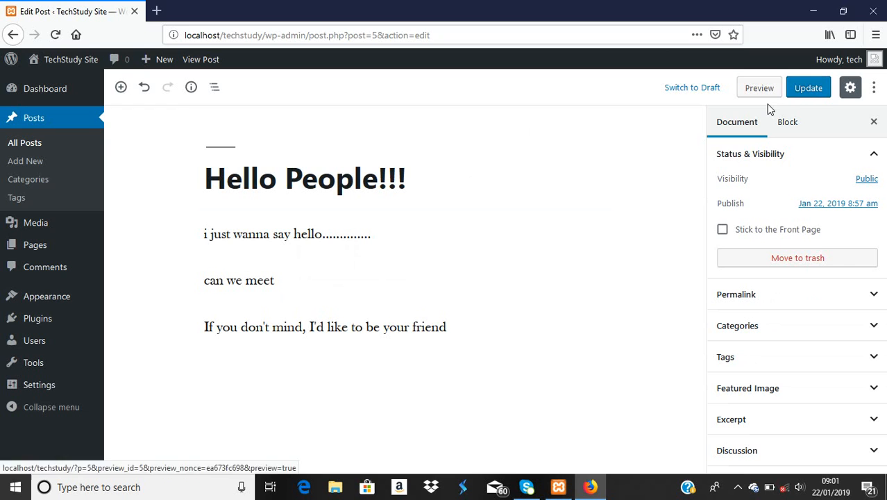
{"action": "left_click", "coordinate": [809, 97]}
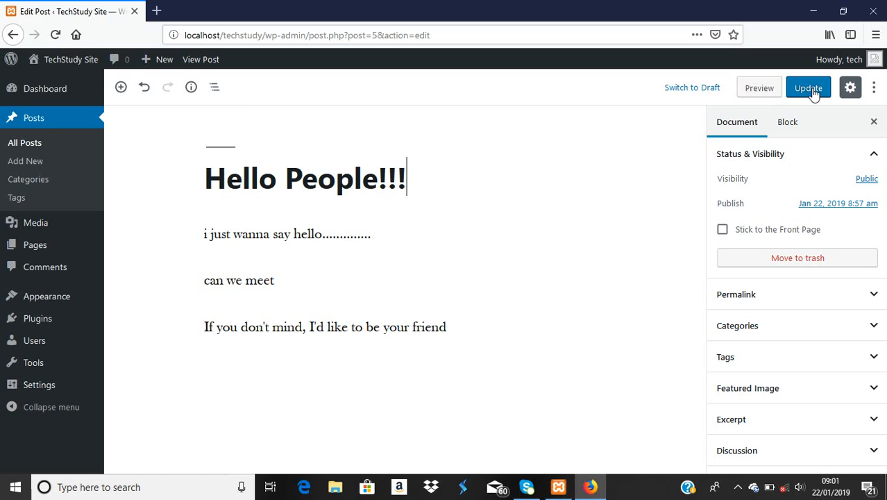
{"action": "left_click", "coordinate": [810, 89]}
{"action": "left_click", "coordinate": [809, 90]}
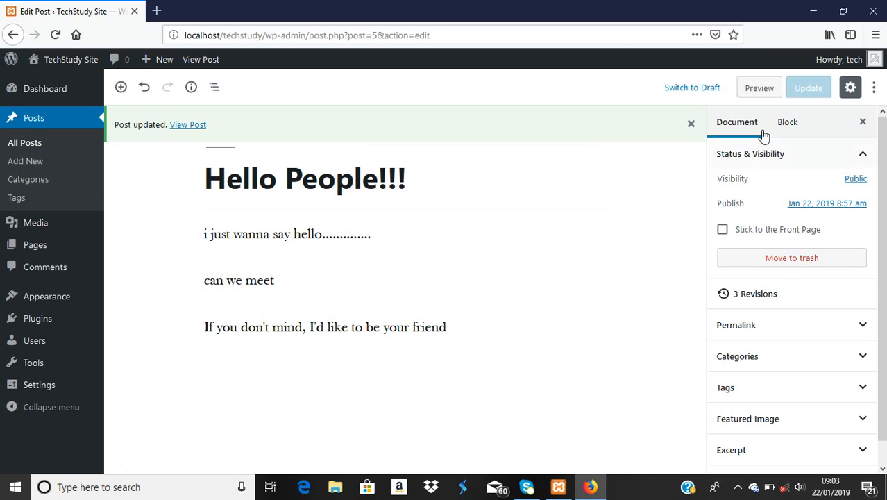
Preview the updated post on the site, look over its title and paragraphs, and close the preview.
{"action": "left_click", "coordinate": [755, 98]}
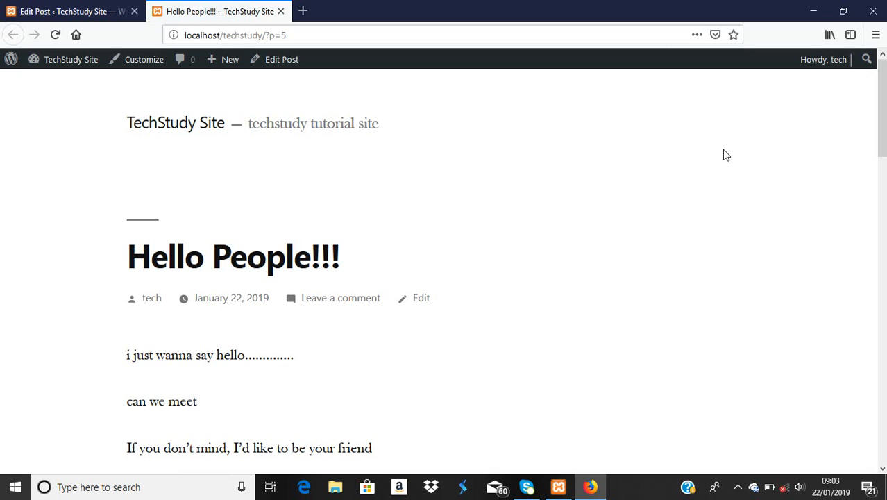
{"action": "scroll", "coordinate": [723, 150], "scroll_direction": "down", "scroll_amount": 1}
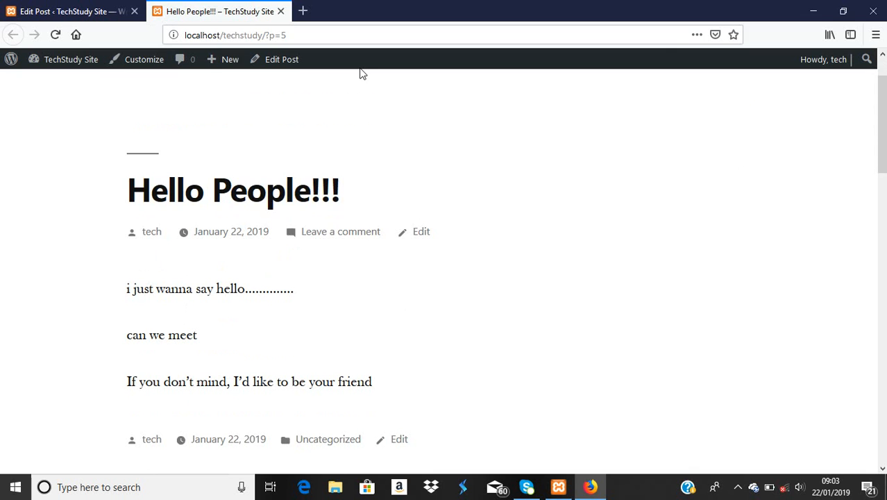
{"action": "left_click", "coordinate": [279, 13]}
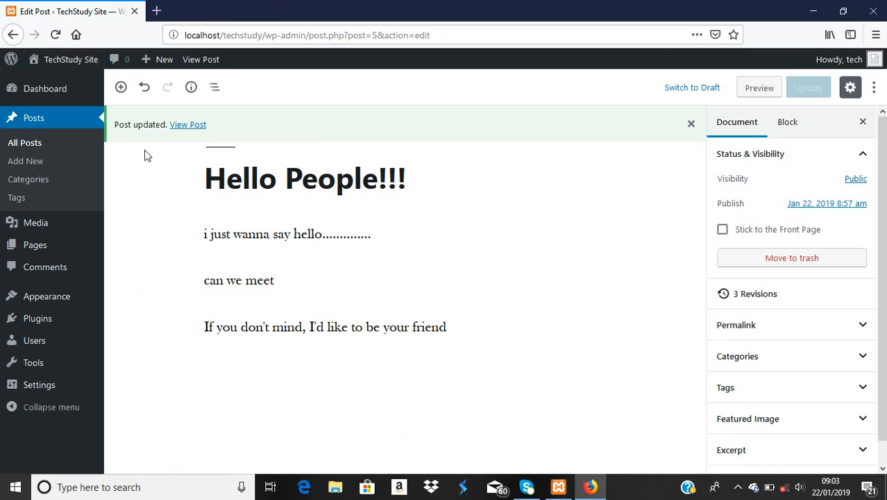
Go to the list of all posts and move the "Hello People!!!" post to the trash.
{"action": "left_click", "coordinate": [26, 150]}
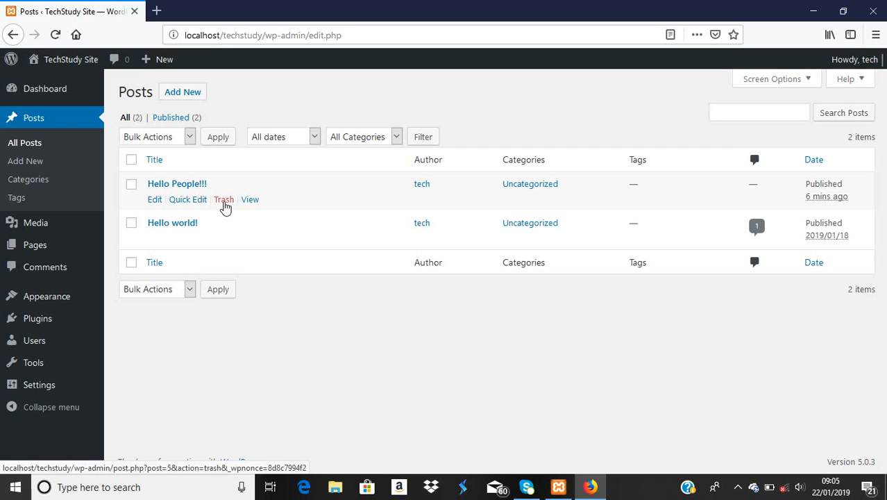
{"action": "left_click", "coordinate": [224, 200]}
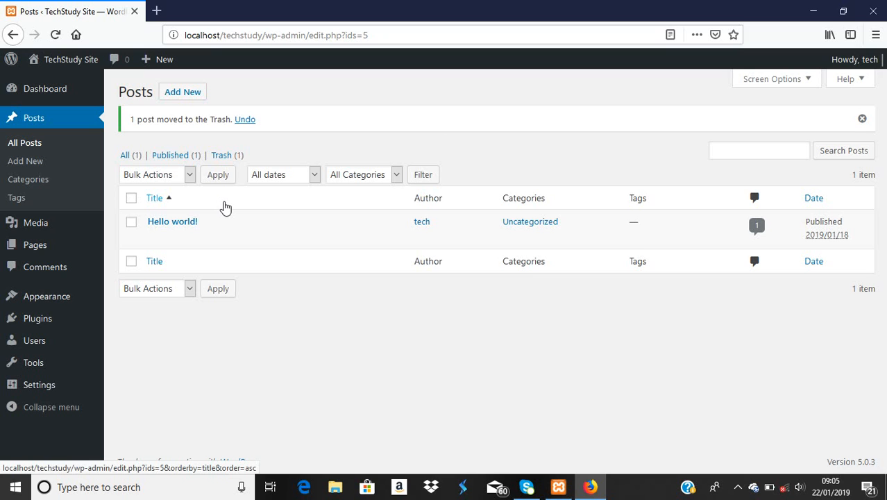
{"action": "mouse_move", "coordinate": [202, 230]}
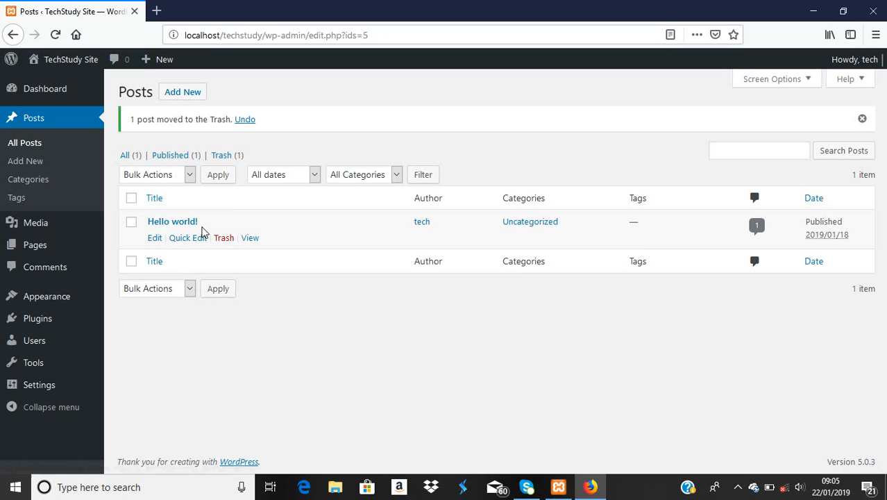